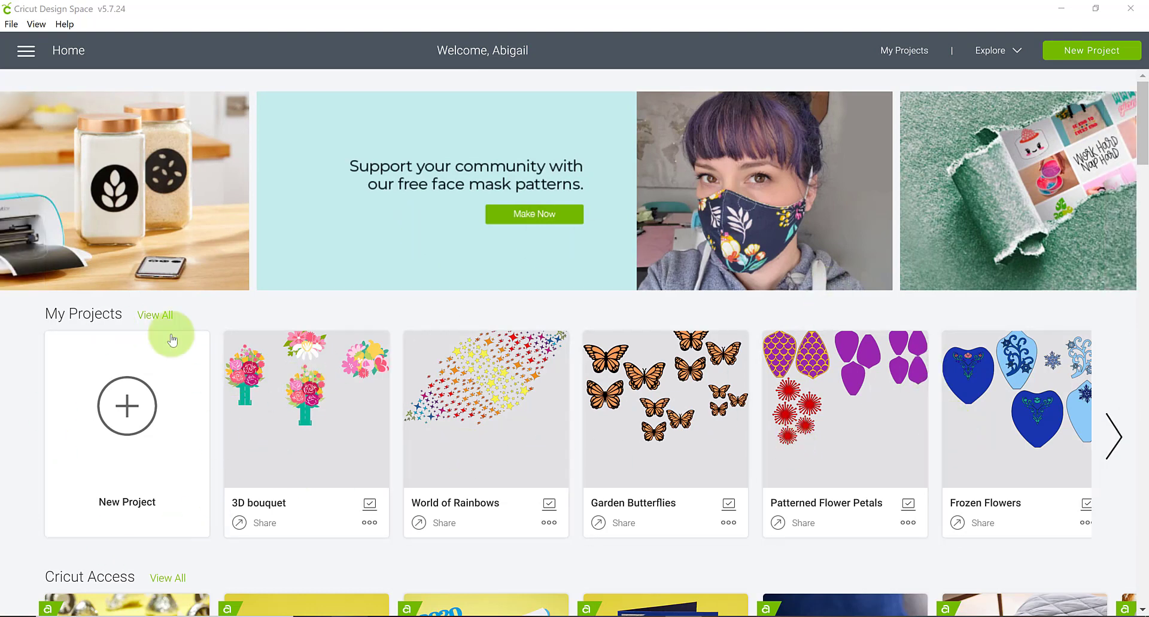
Start a new blank Untitled project from the Home page
click(141, 453)
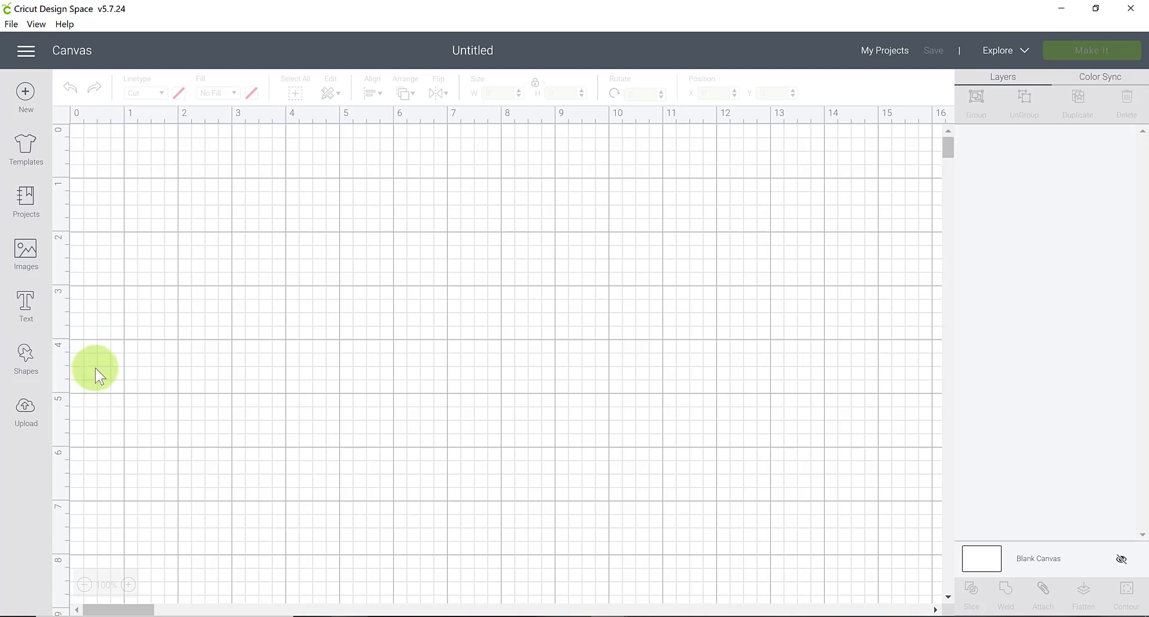
Bring up the Upload page showing the recently uploaded flower images
click(31, 423)
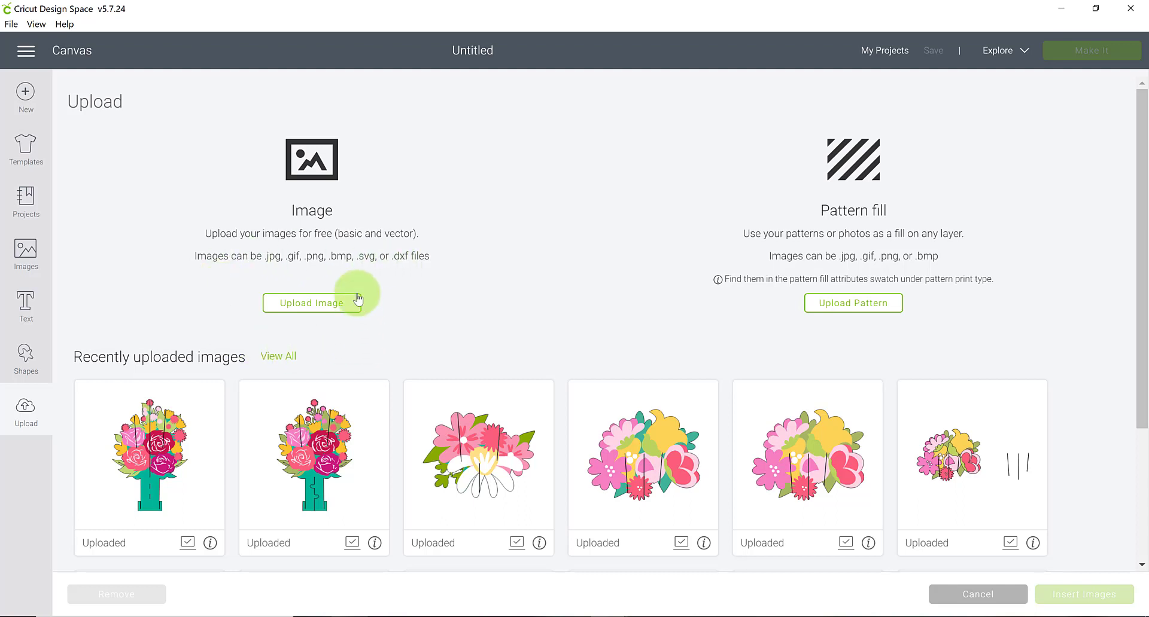
Upload image file 1 from the Rainbow task folder
click(315, 308)
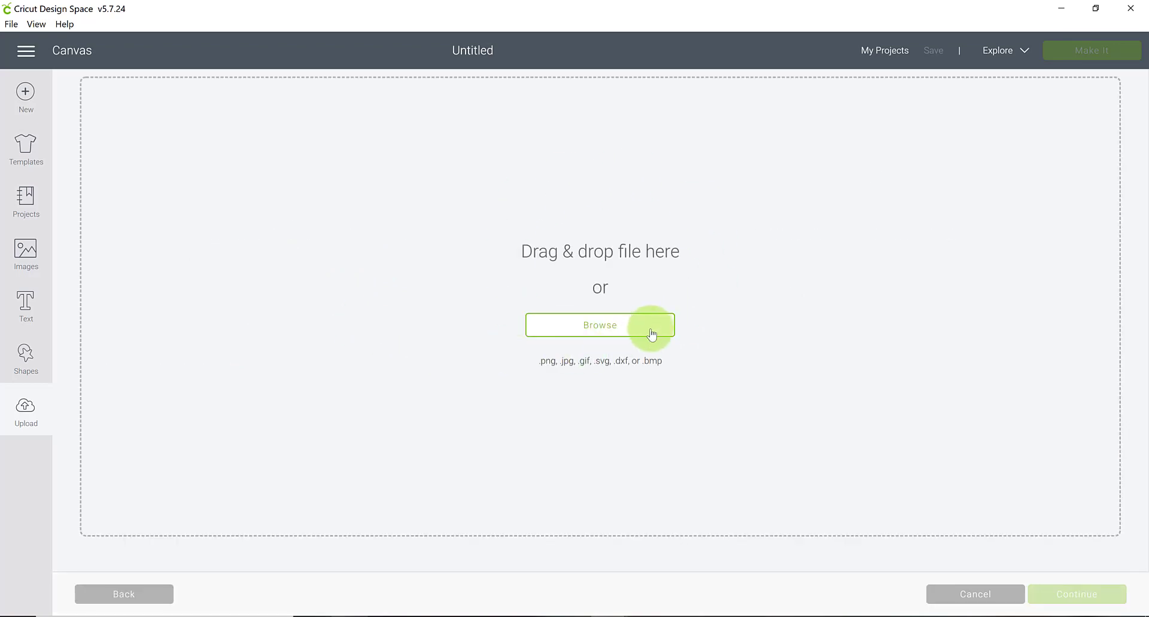
click(594, 329)
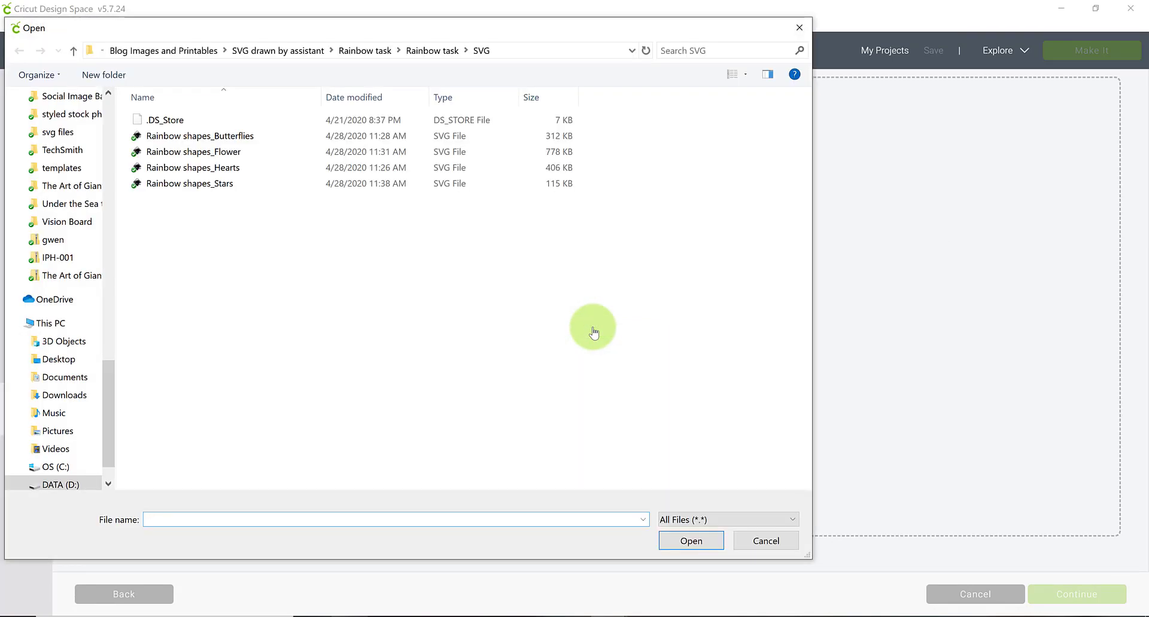
click(441, 50)
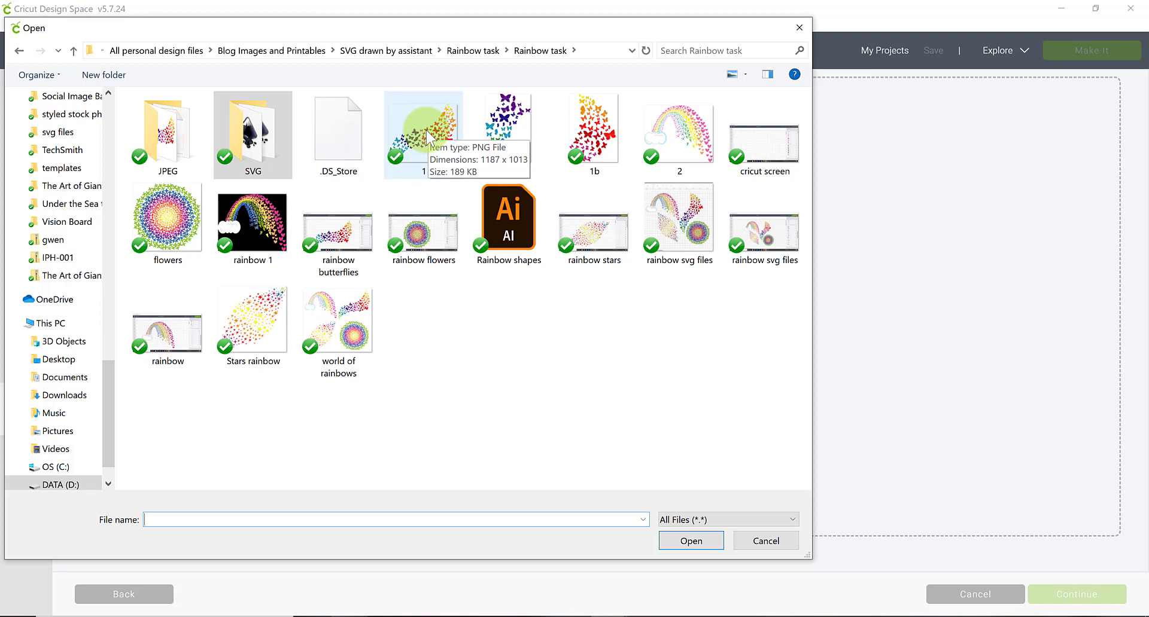
click(426, 130)
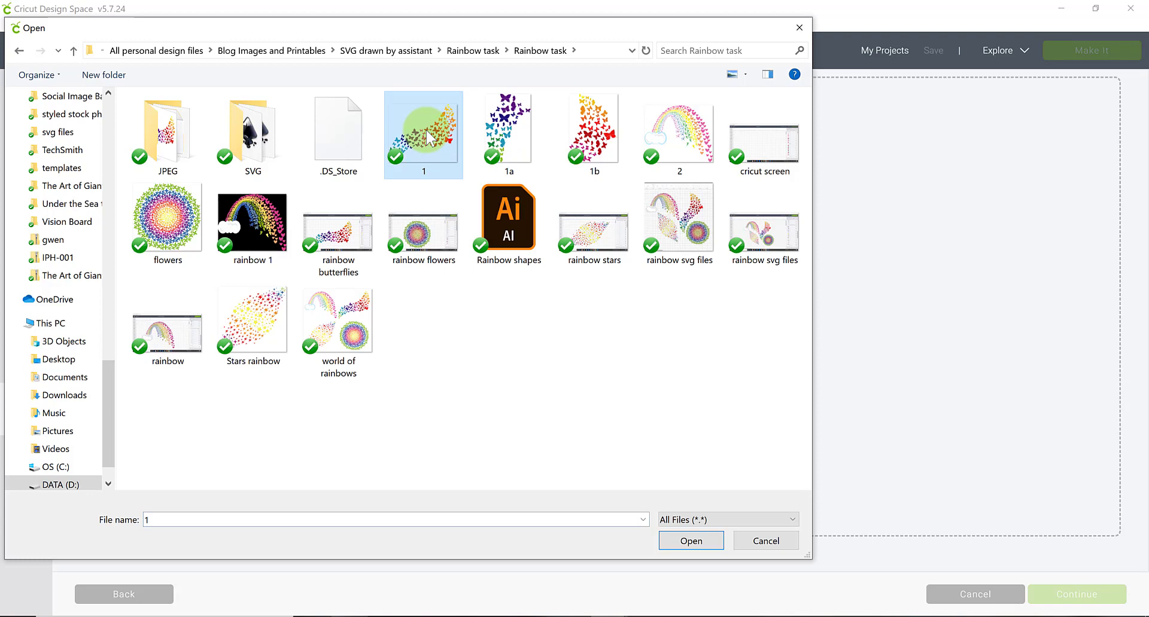
click(680, 541)
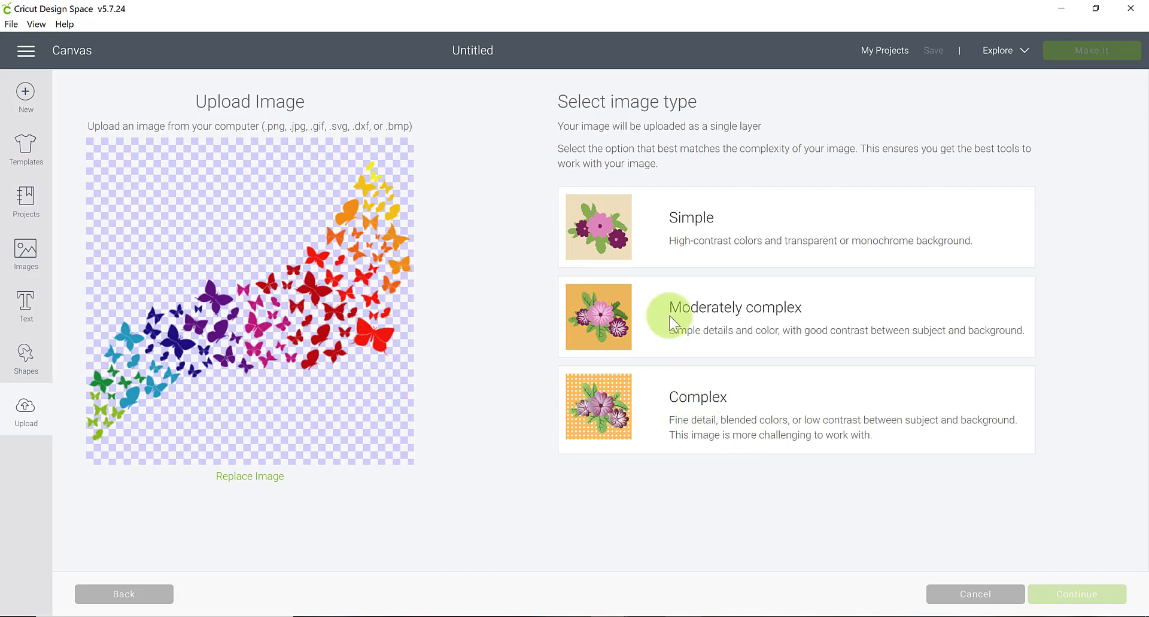
Mark the butterfly upload as Complex and keep its background, reaching the Name & tag step
click(725, 383)
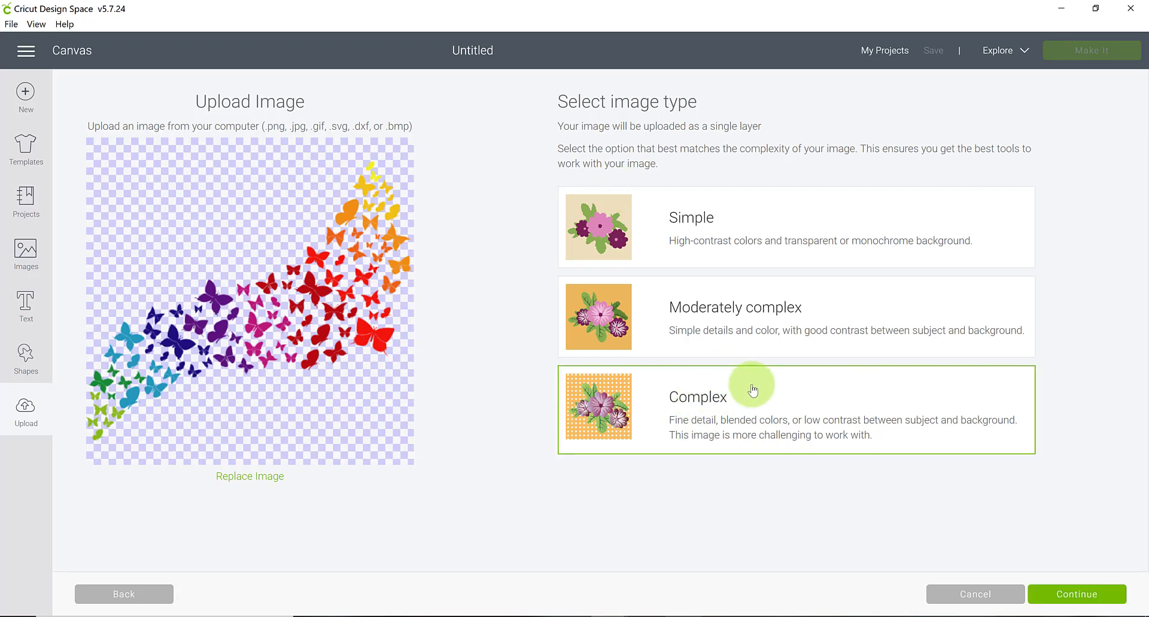
click(1071, 594)
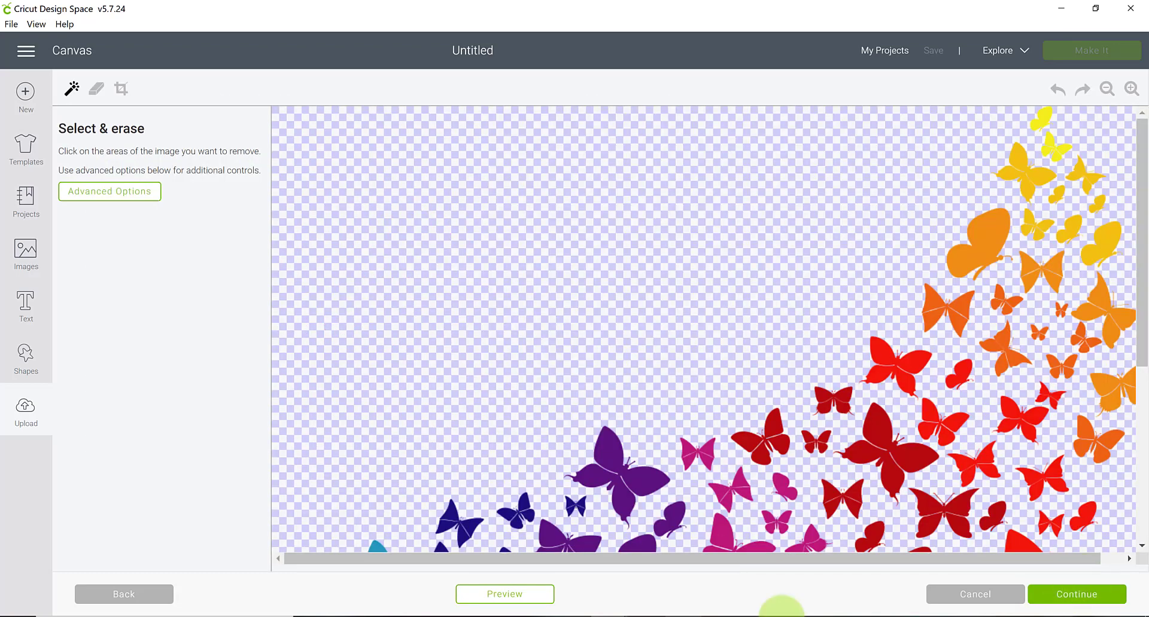
click(1107, 88)
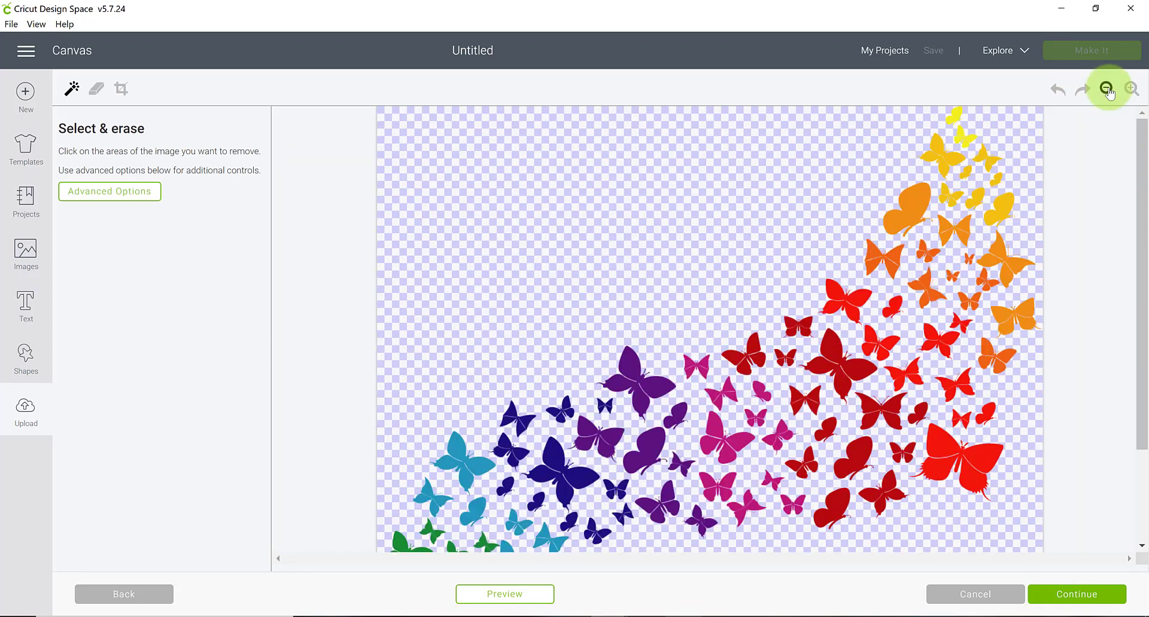
click(1106, 89)
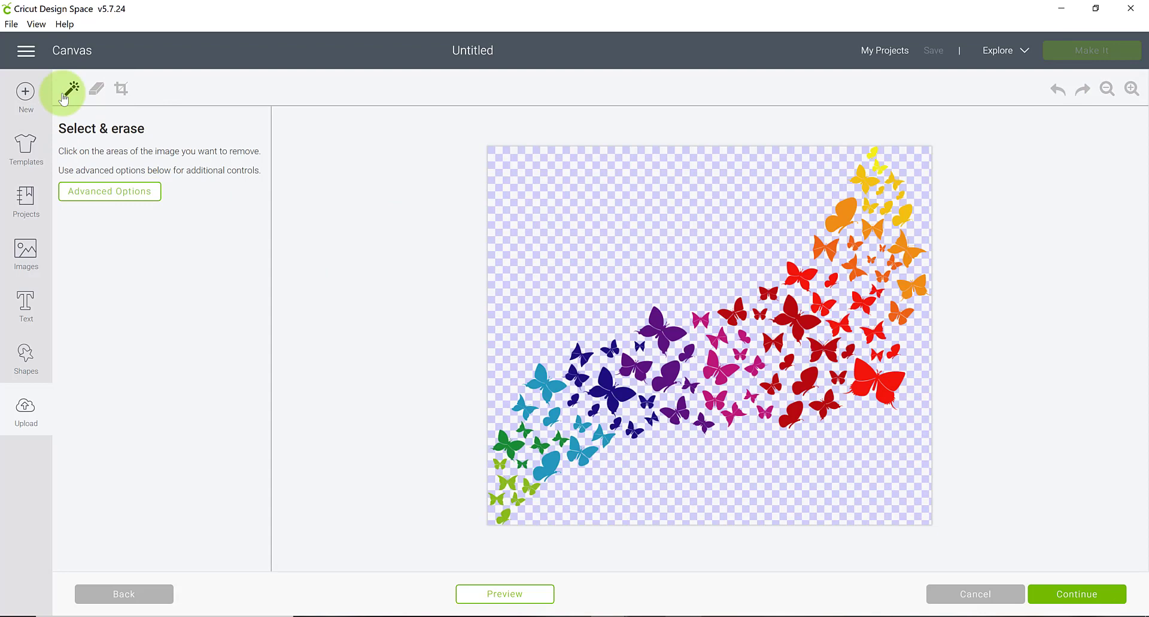
click(1074, 598)
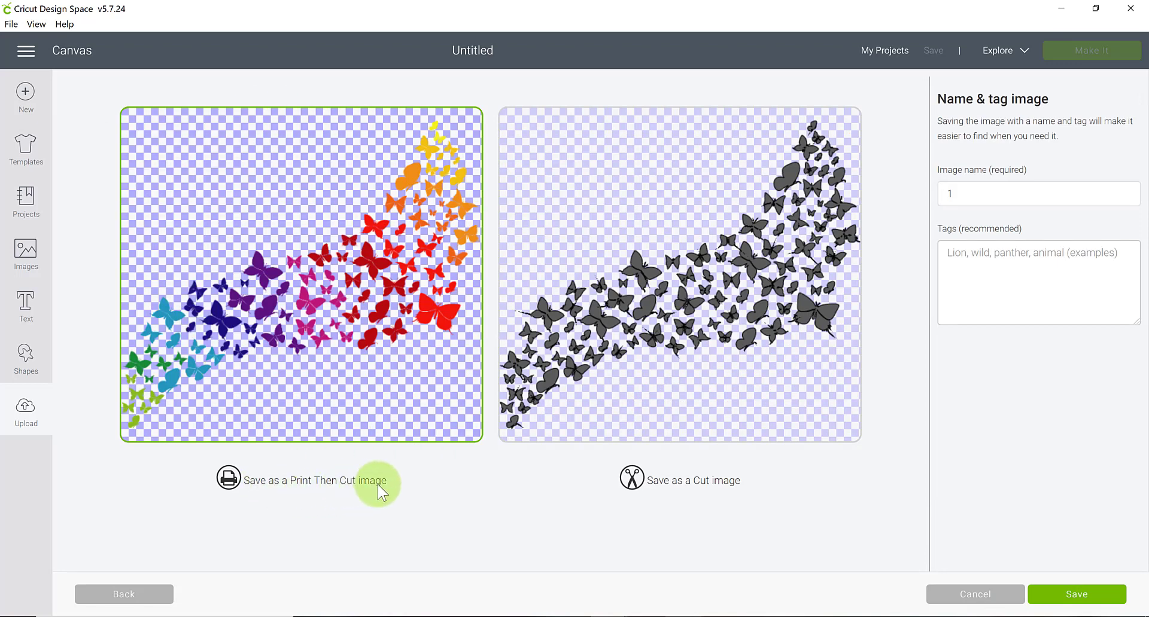
Save image 1 as Print Then Cut and insert it onto the canvas
click(1113, 596)
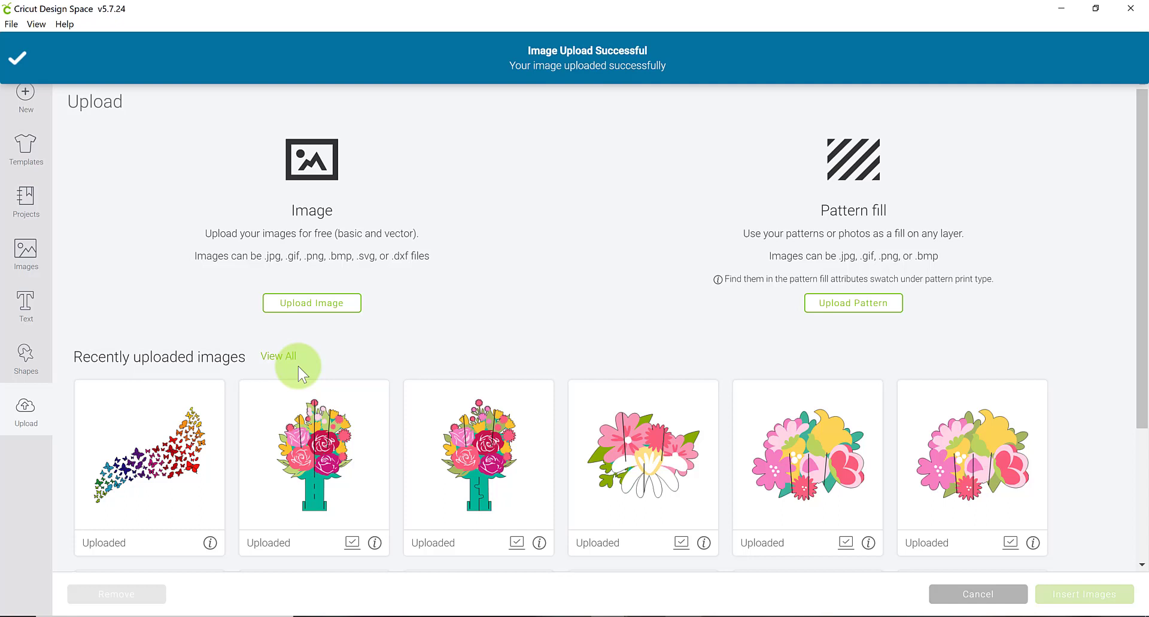
click(186, 442)
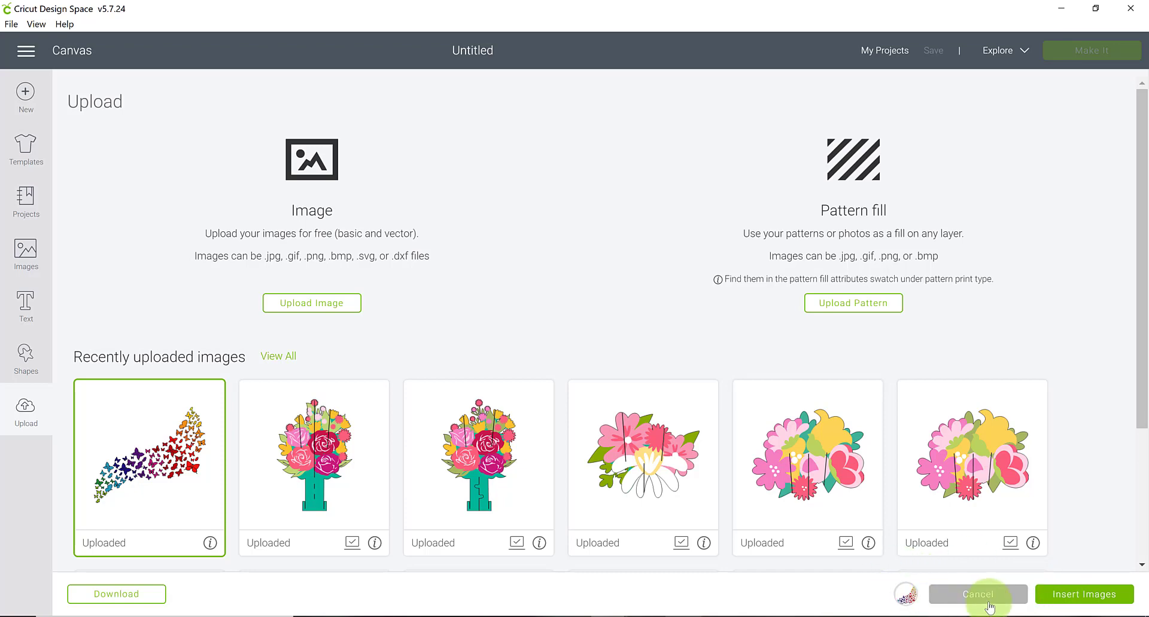
click(1086, 595)
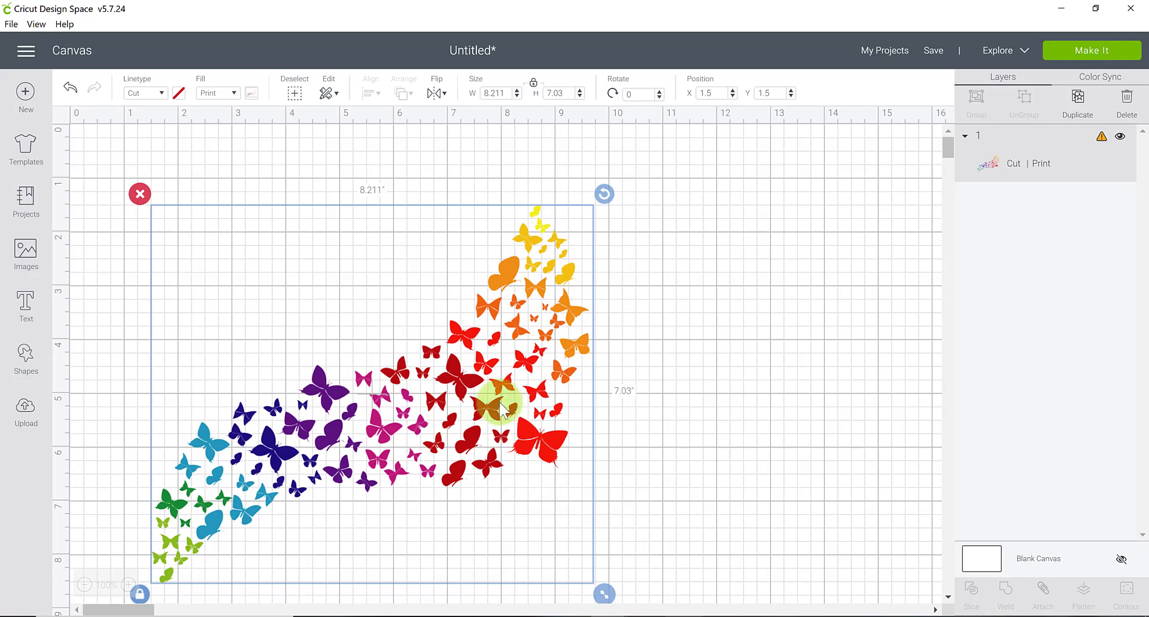
Drag the rainbow butterfly image up and right to X 2.167, Y 0.556
drag(499, 402, 543, 346)
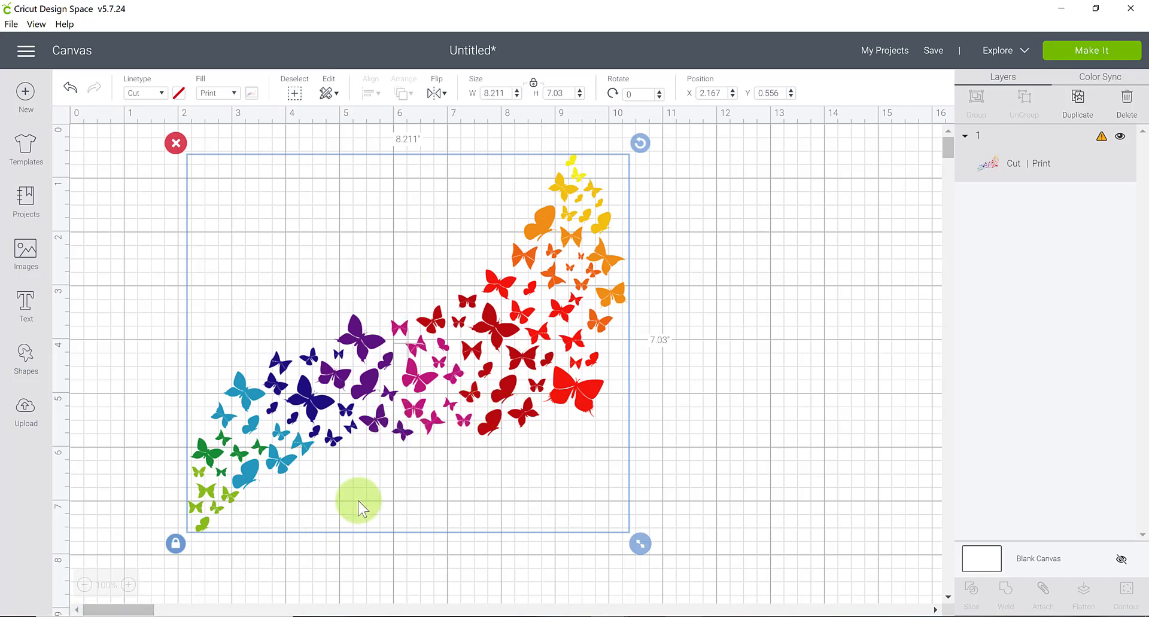
Upload Rainbow shapes_Butterflies from the SVG folder, browsing it in Large icons view
click(27, 409)
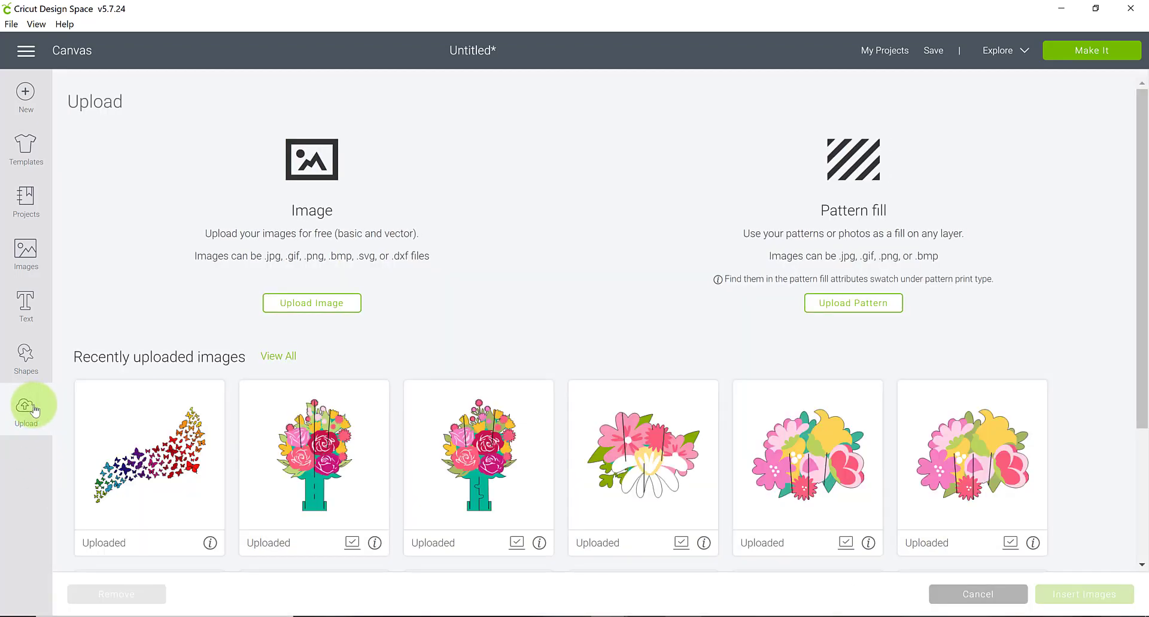
click(314, 305)
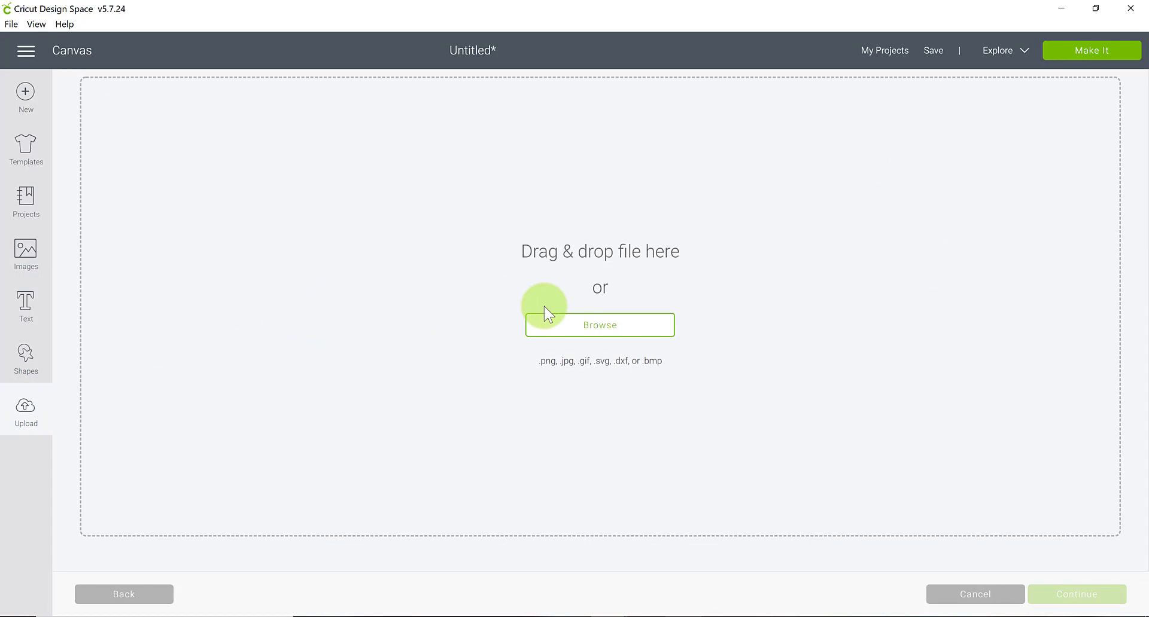
click(567, 327)
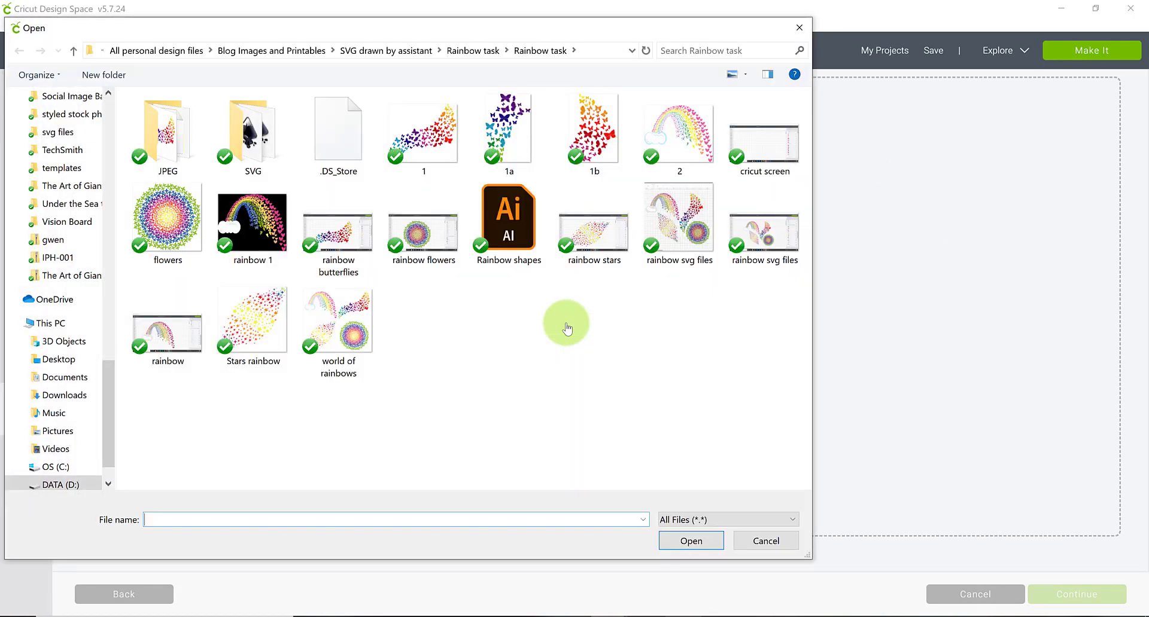
double_click(255, 131)
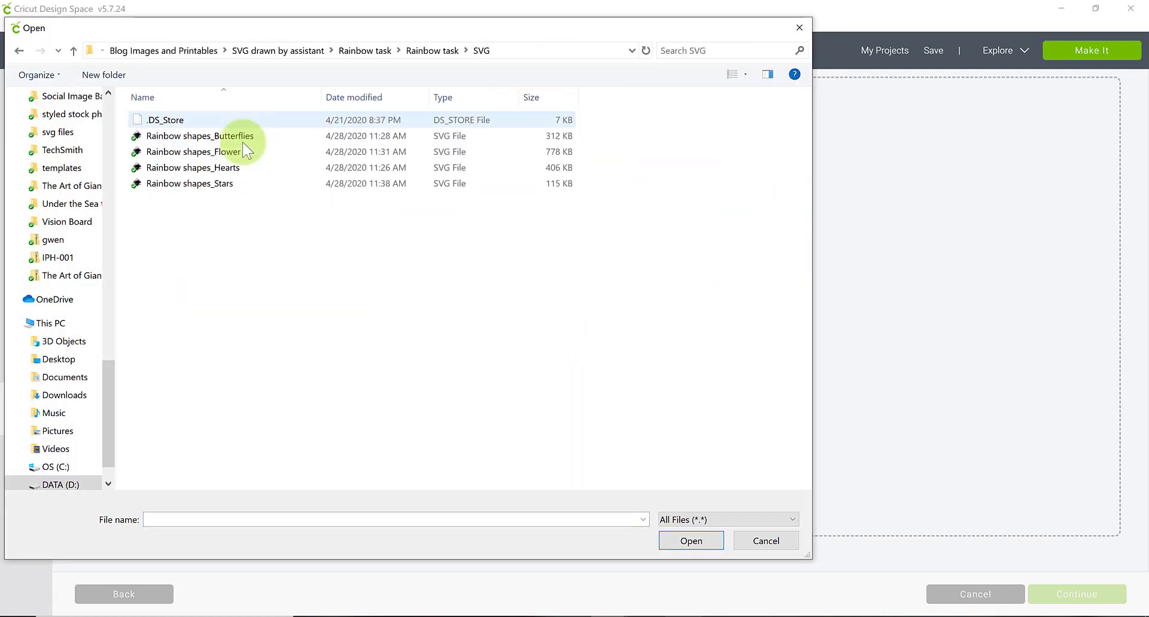
click(745, 75)
click(785, 43)
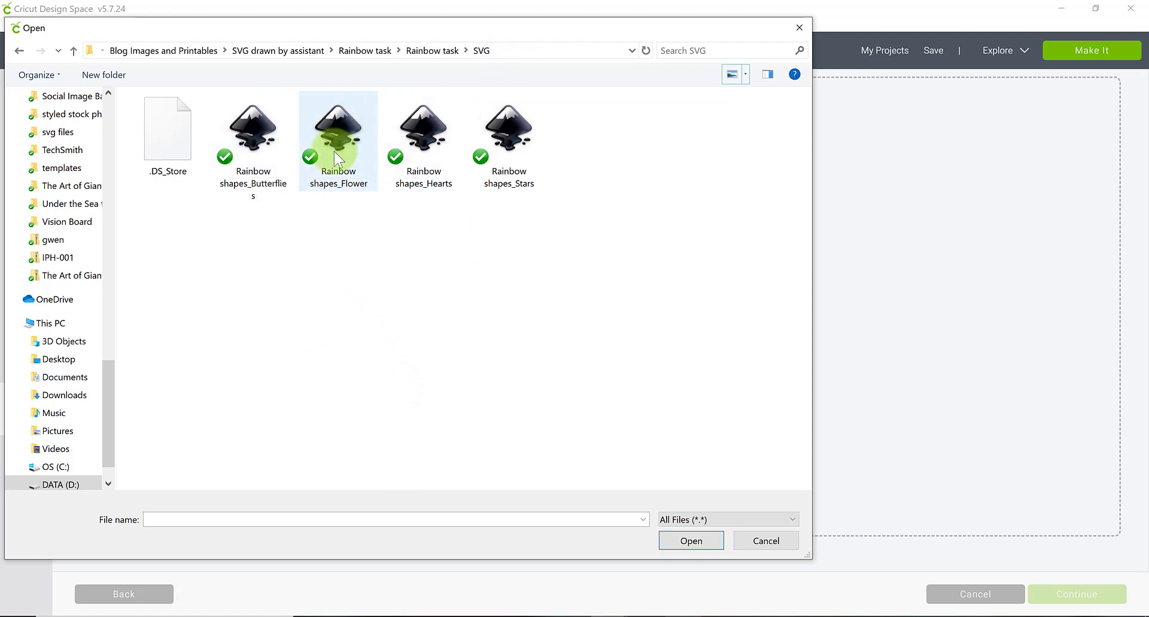
click(235, 148)
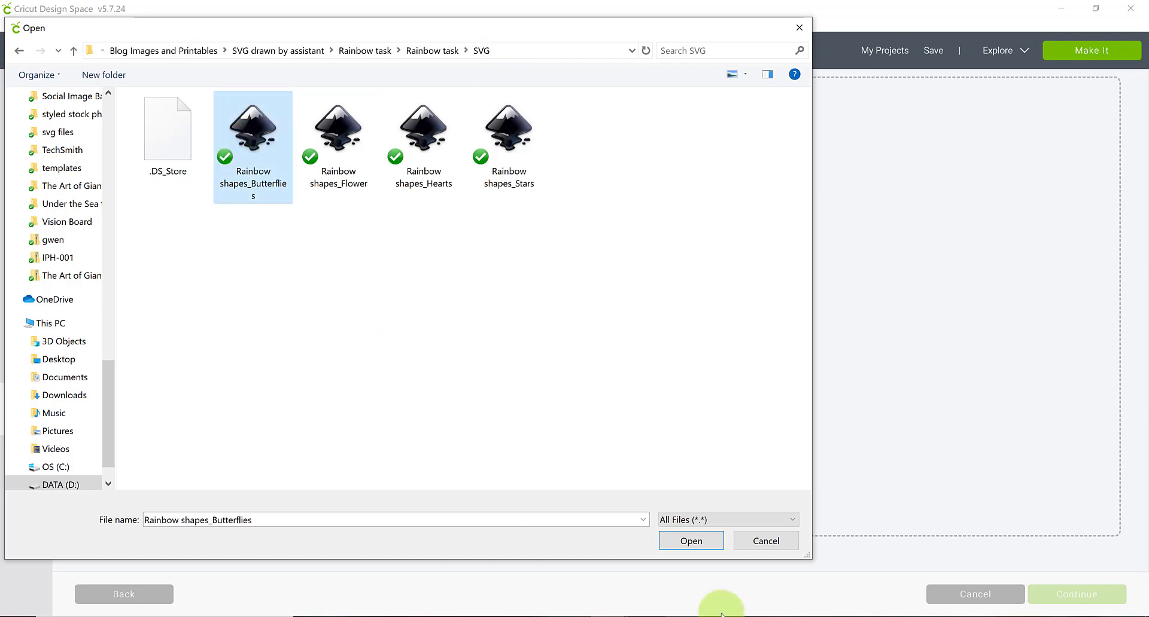
click(679, 540)
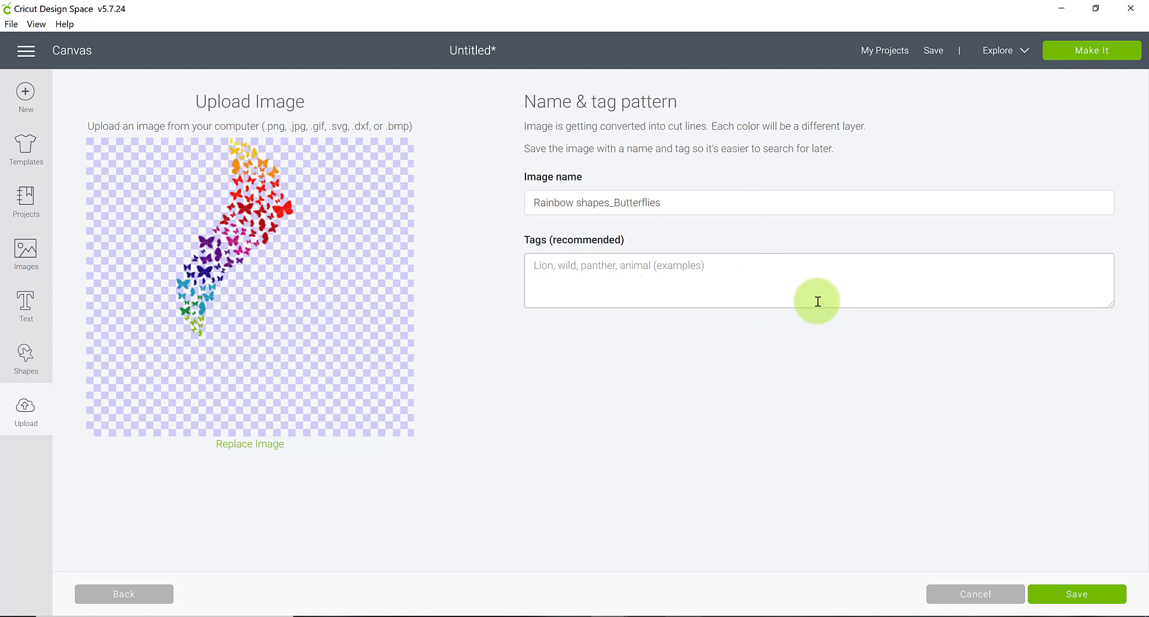
Save the Rainbow shapes_Butterflies upload and insert it as grouped Cut layers, 7.587 by 12.576
click(1088, 600)
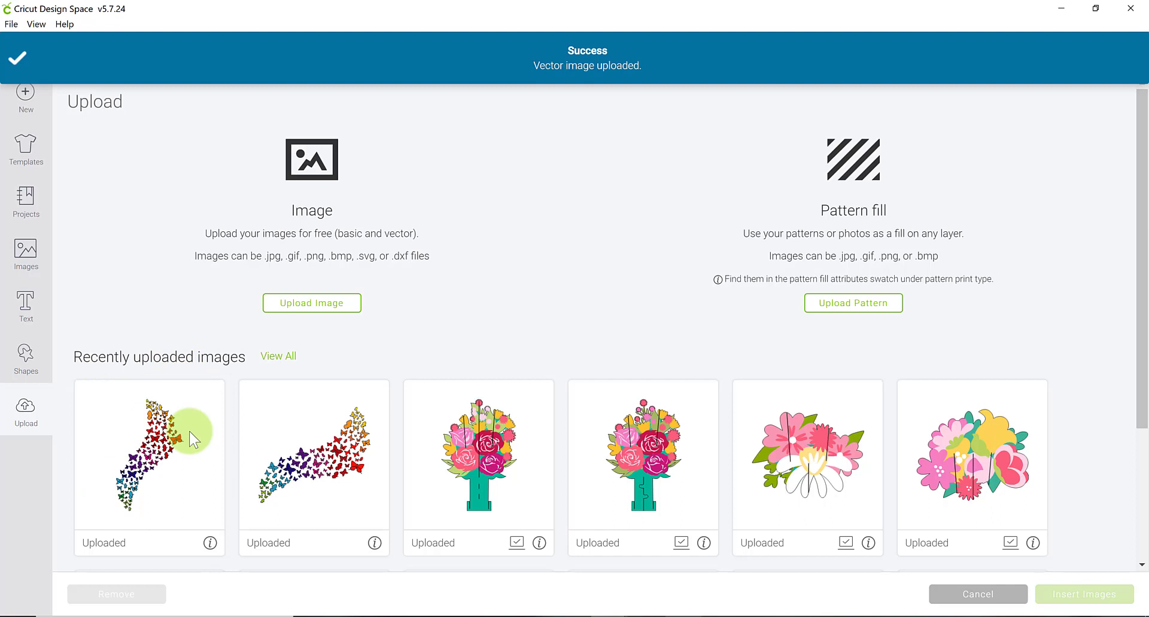
click(189, 464)
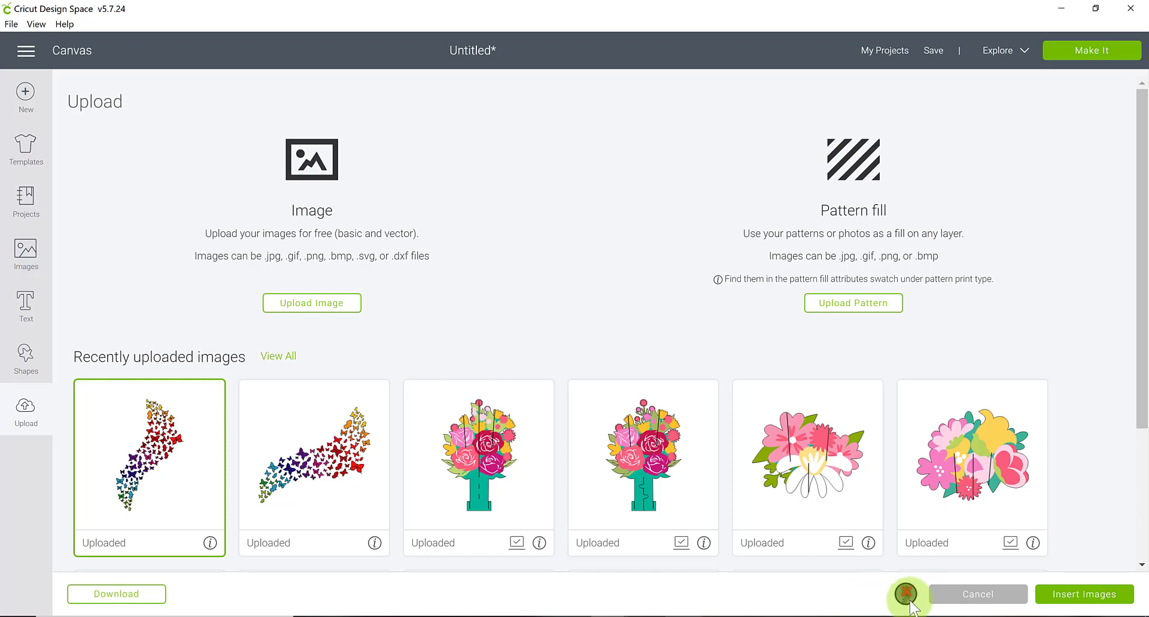
click(1071, 603)
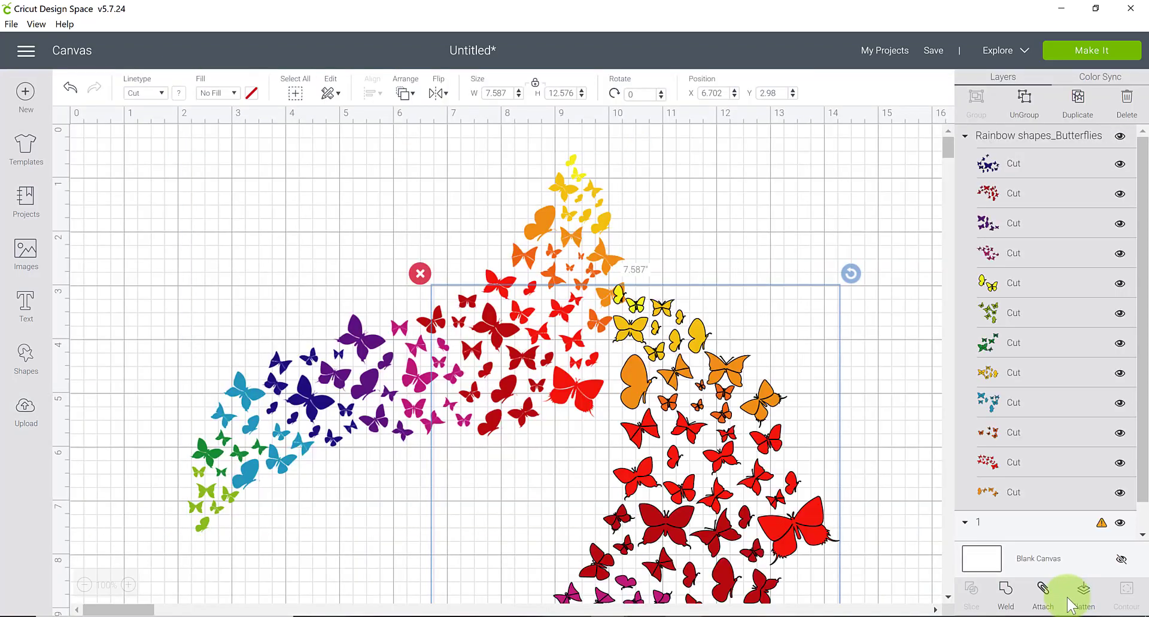
Drag the butterflies group to X 8.049, Y 0.008, nudge an orange butterfly right, and check both designs
drag(671, 486, 785, 323)
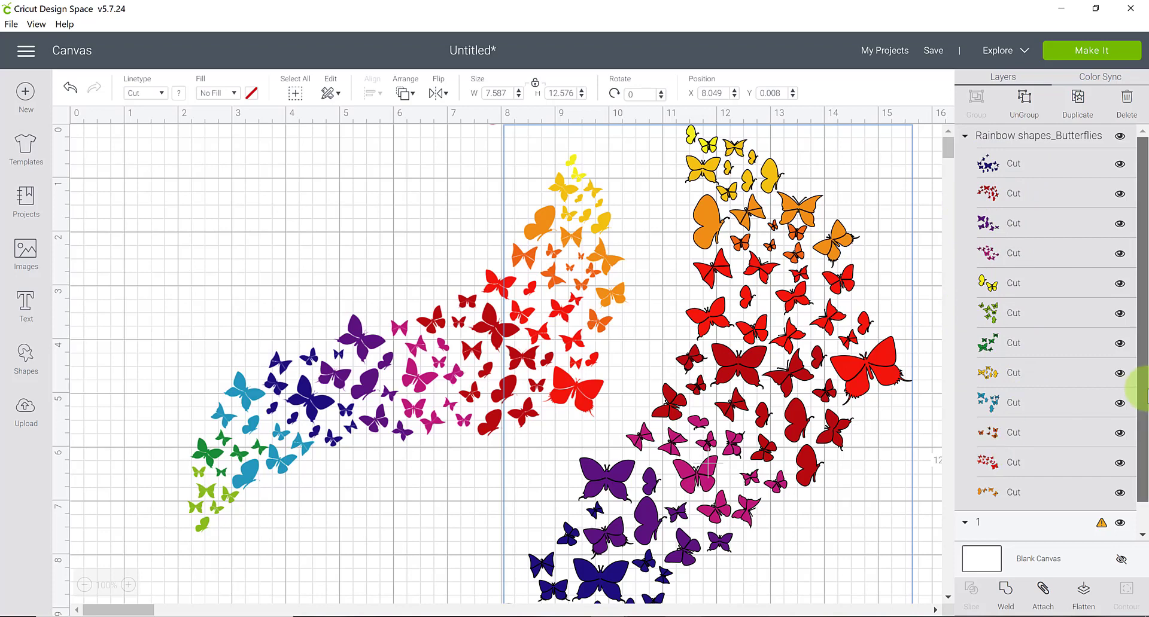
scroll(1129, 398, down, 1)
click(334, 402)
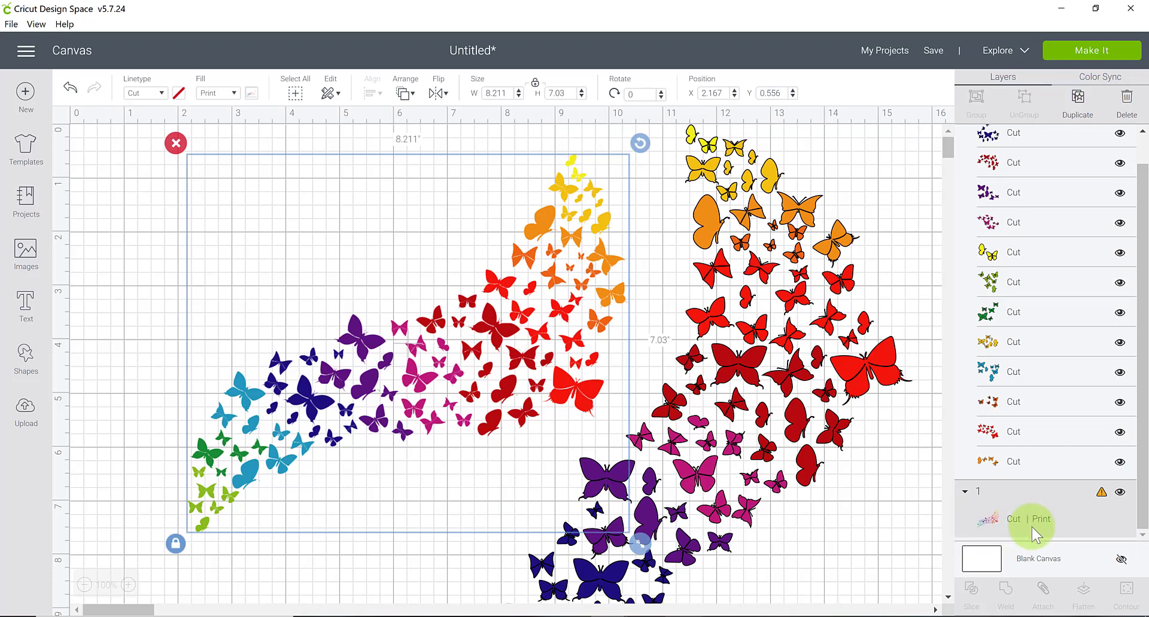
click(889, 380)
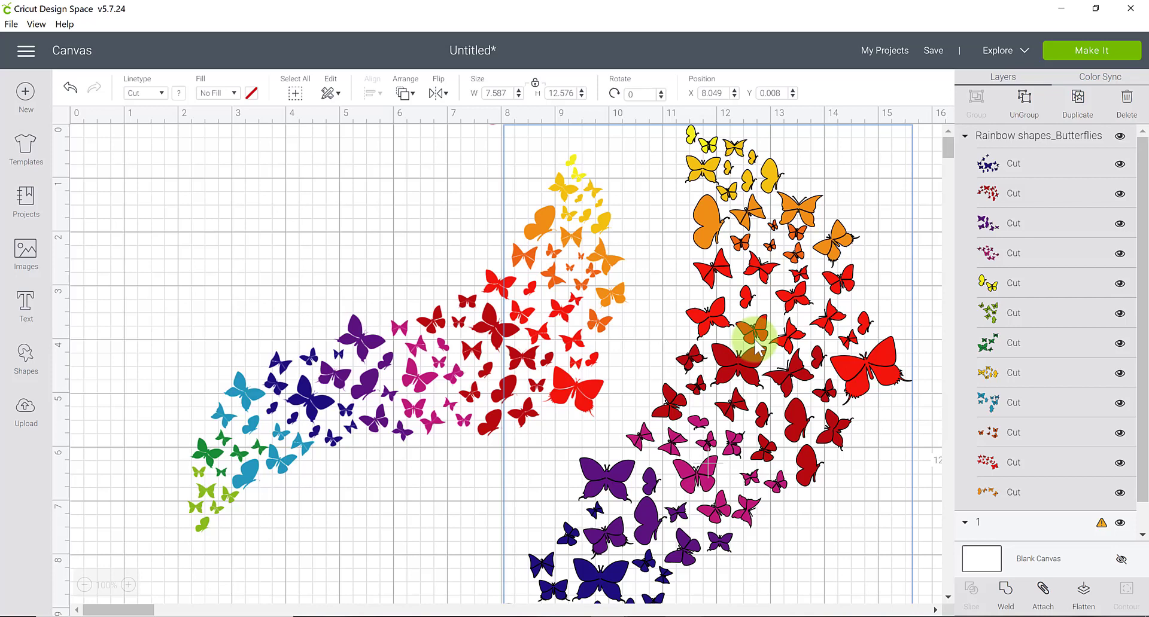
drag(754, 342, 786, 338)
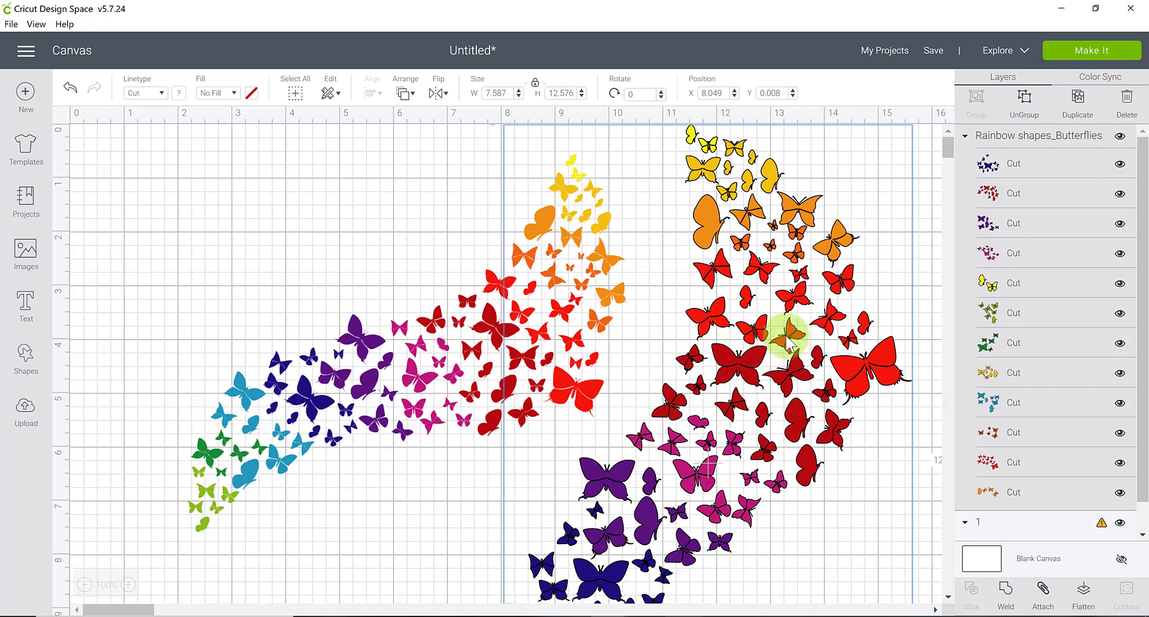
click(332, 353)
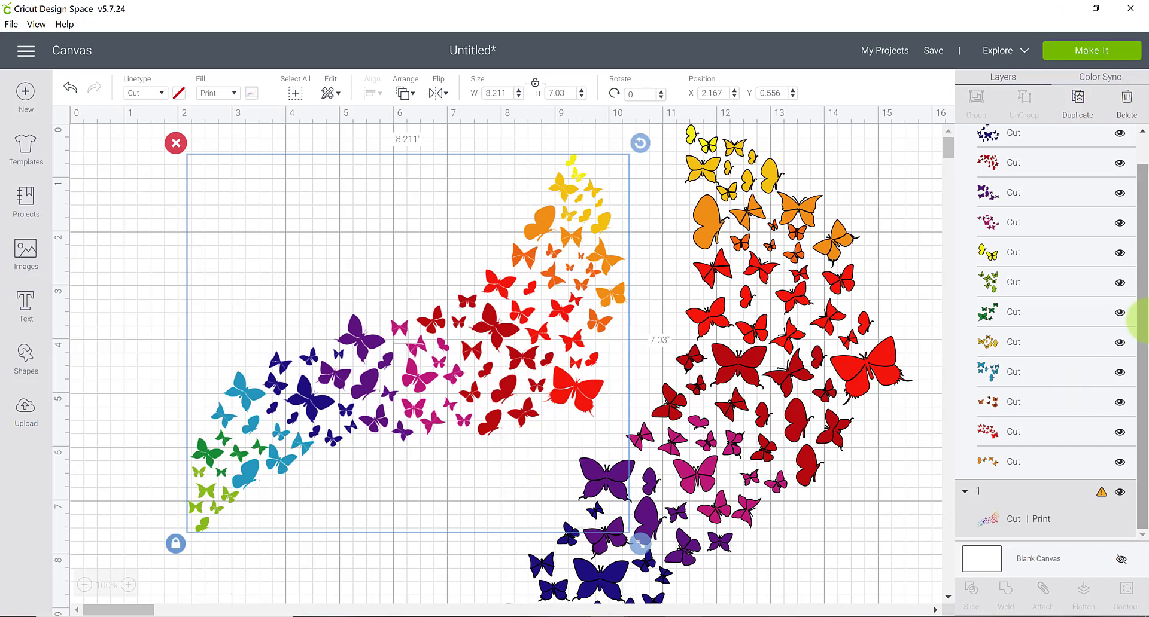
drag(1142, 320, 1140, 244)
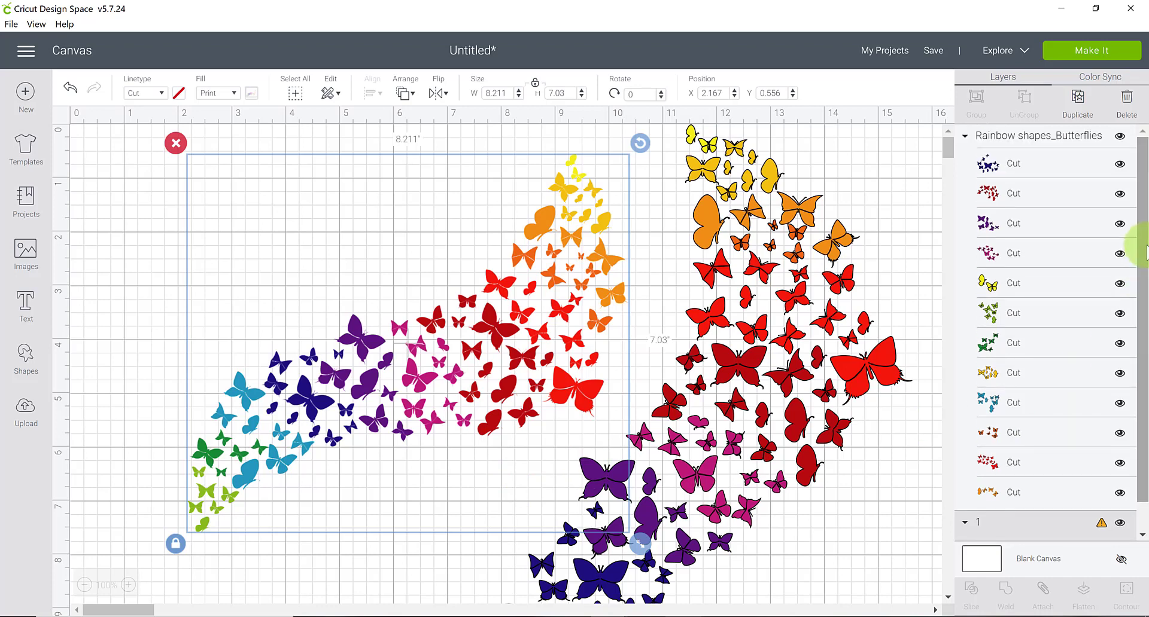